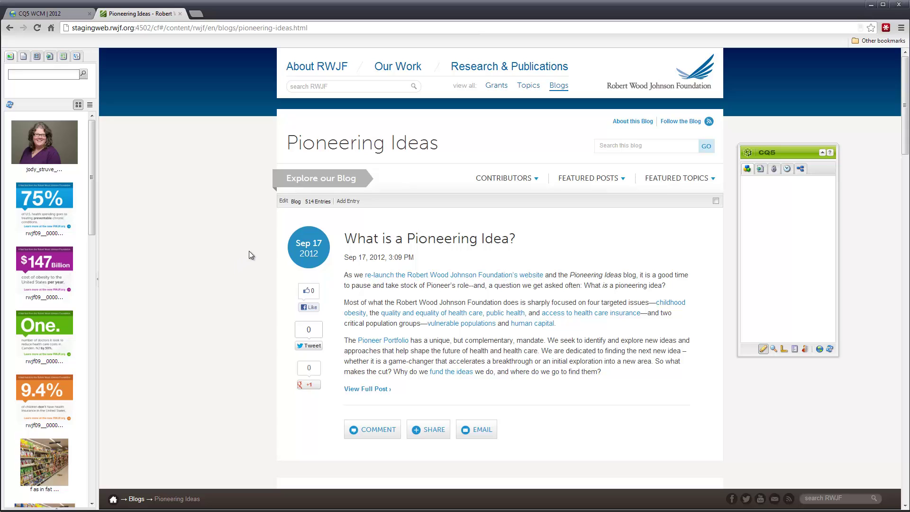
scroll(219, 267, "down", 5)
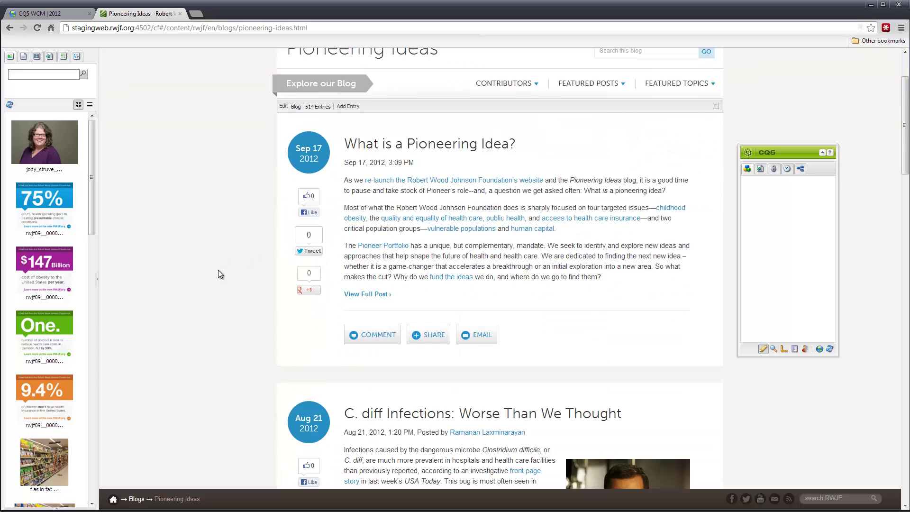
scroll(220, 273, "down", 16)
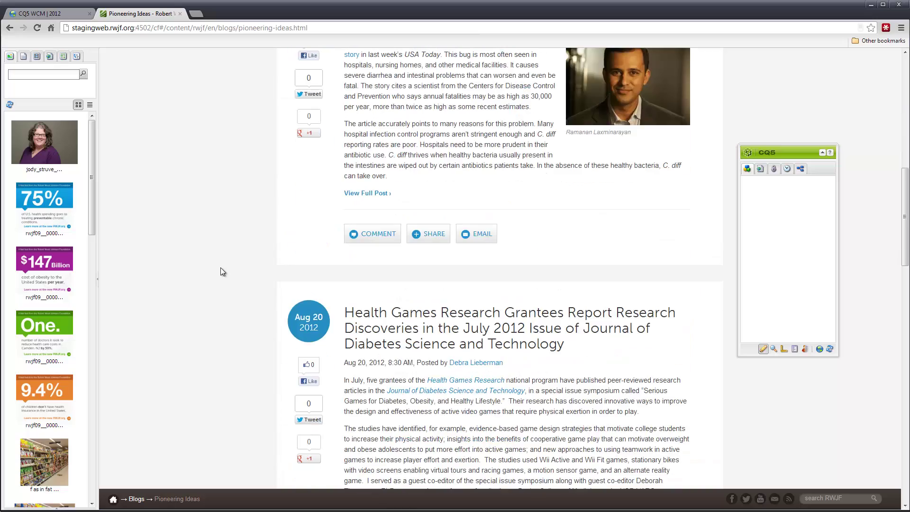
scroll(220, 275, "down", 9)
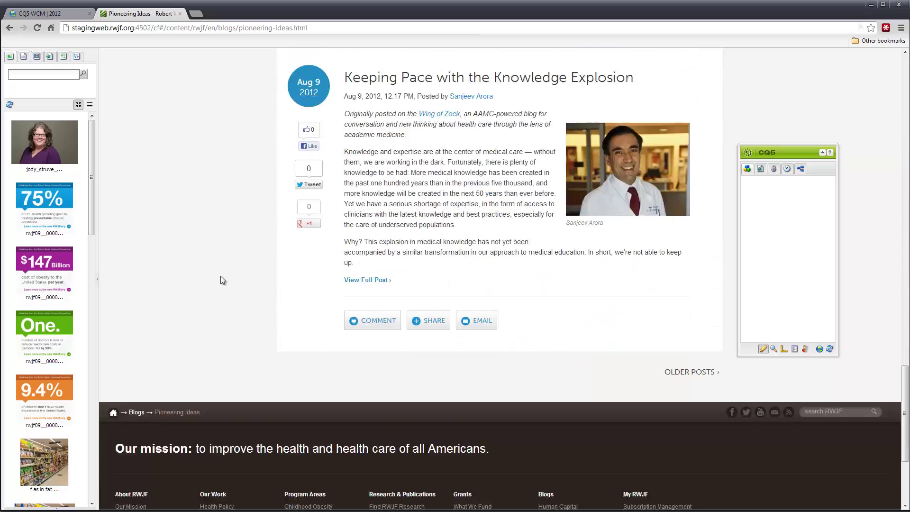
scroll(221, 275, "up", 16)
scroll(221, 273, "up", 20)
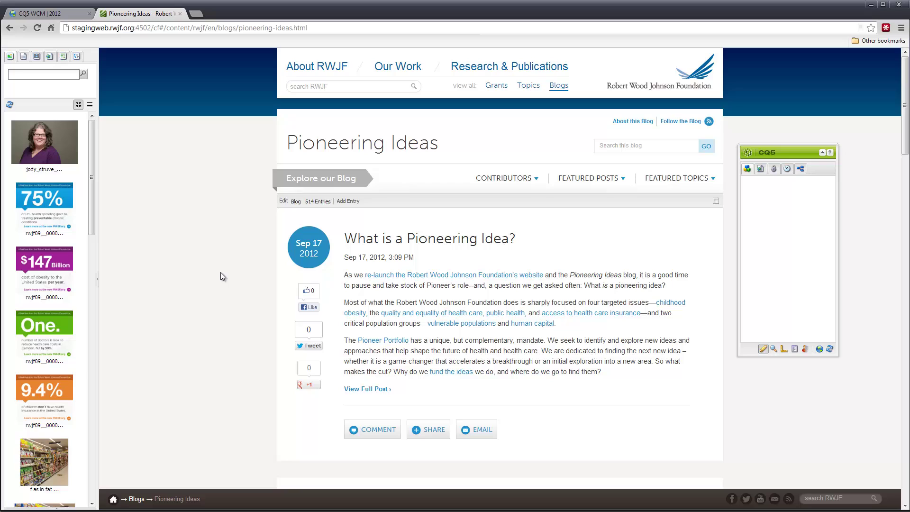
Step: Create a new blog entry titled 'A testing Post'
mouse_move(514, 182)
mouse_move(575, 183)
left_click(348, 201)
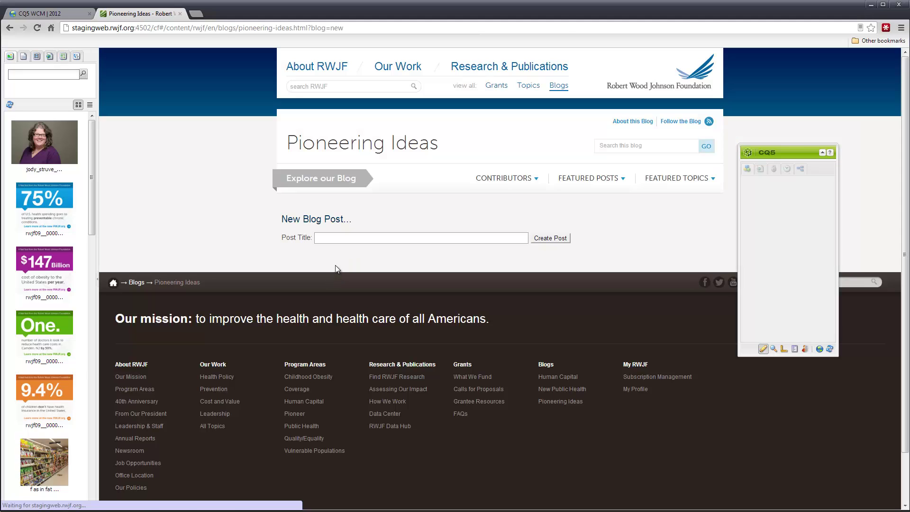
left_click(340, 235)
type("A ")
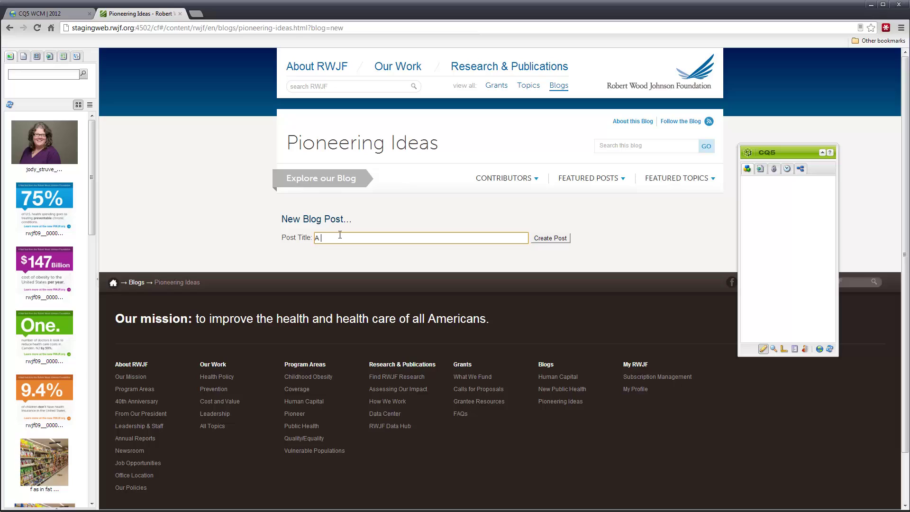
type("testing Post")
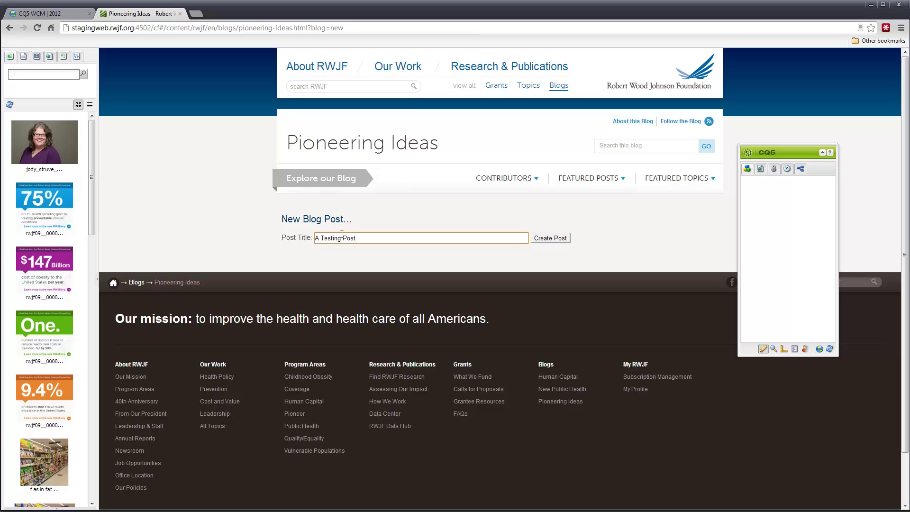
left_click(545, 241)
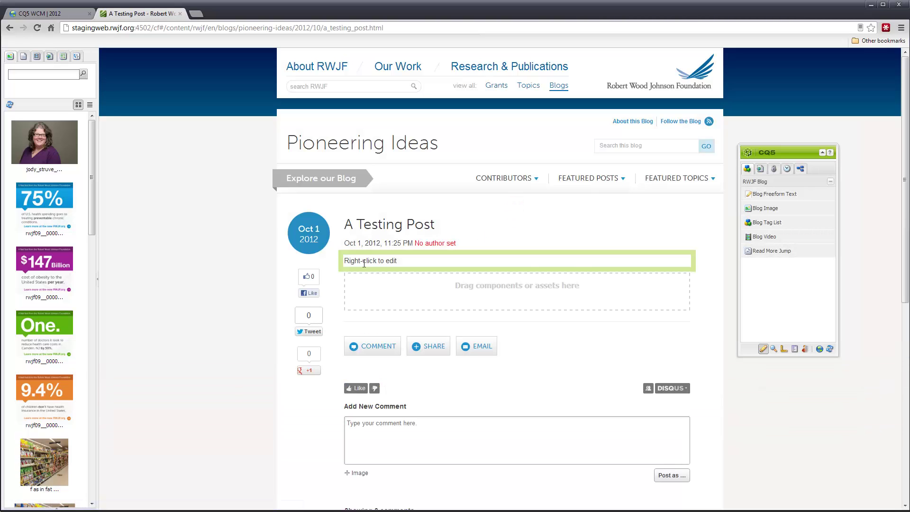
Step: Paste three paragraphs of lorem ipsum into the post's body text
scroll(249, 296, "down", 4)
scroll(250, 293, "up", 4)
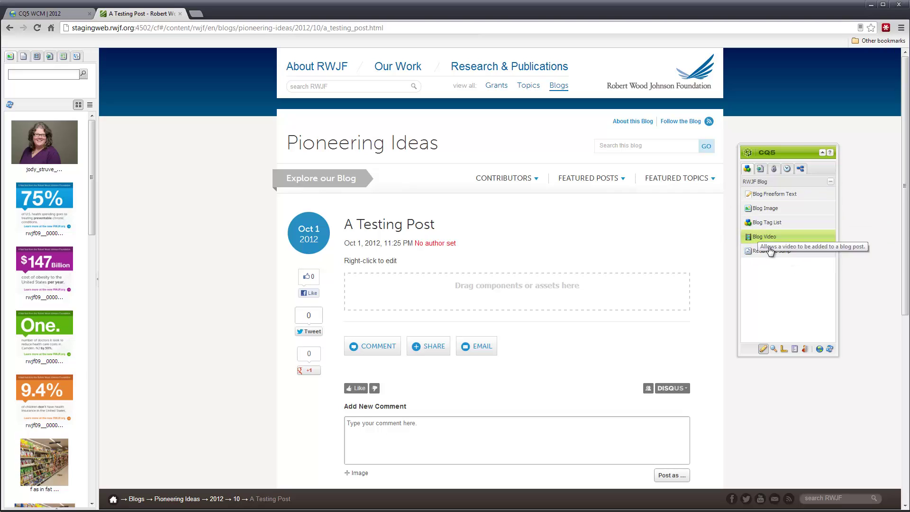
left_click_drag(775, 251, 376, 261)
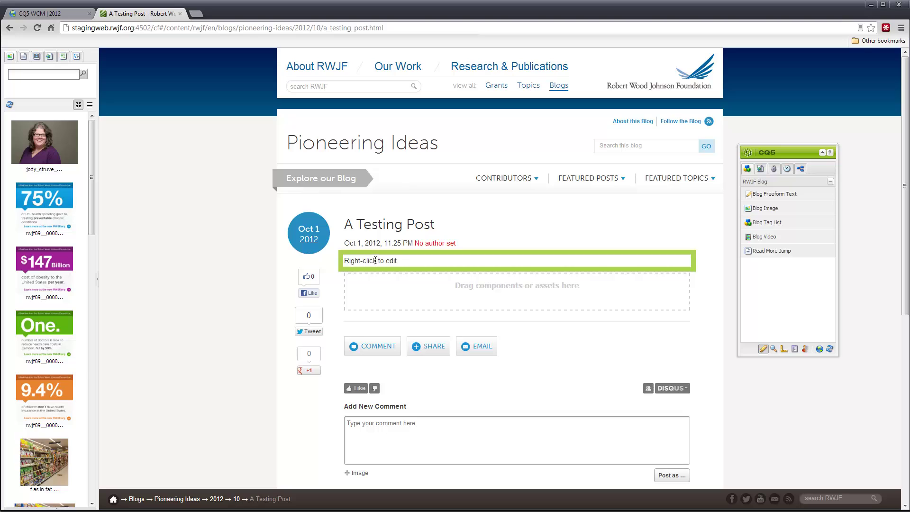
double_click(376, 269)
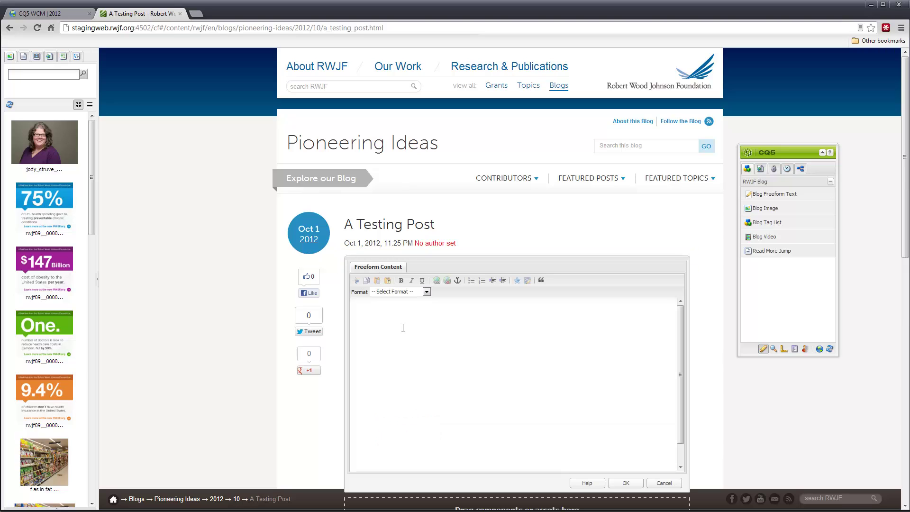
key("ctrl+v")
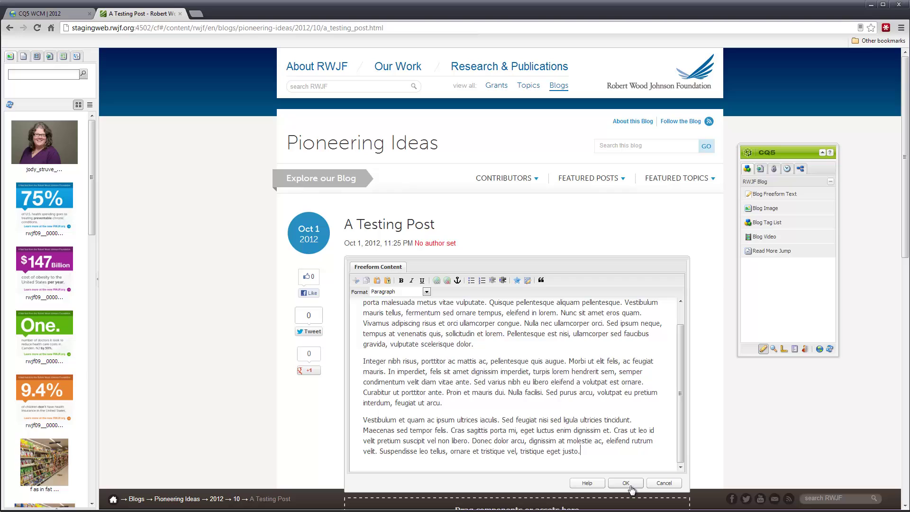
left_click(630, 487)
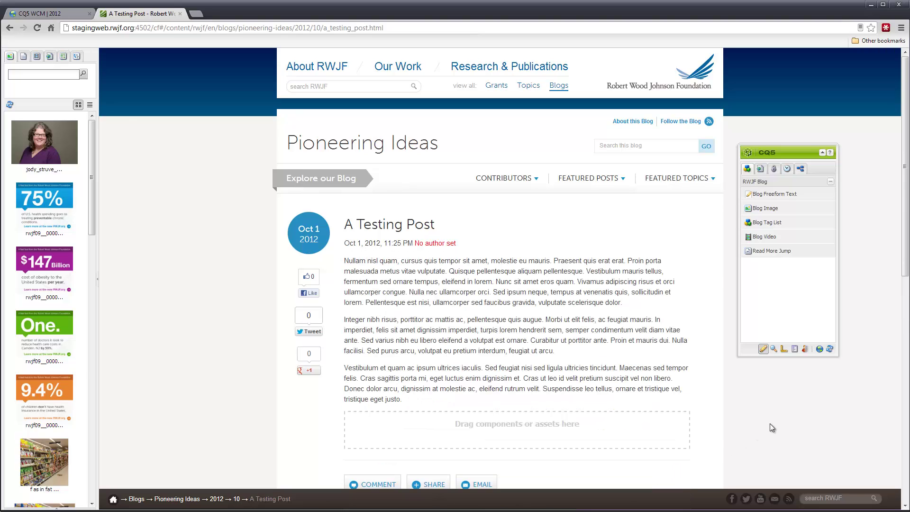
scroll(770, 423, "down", 4)
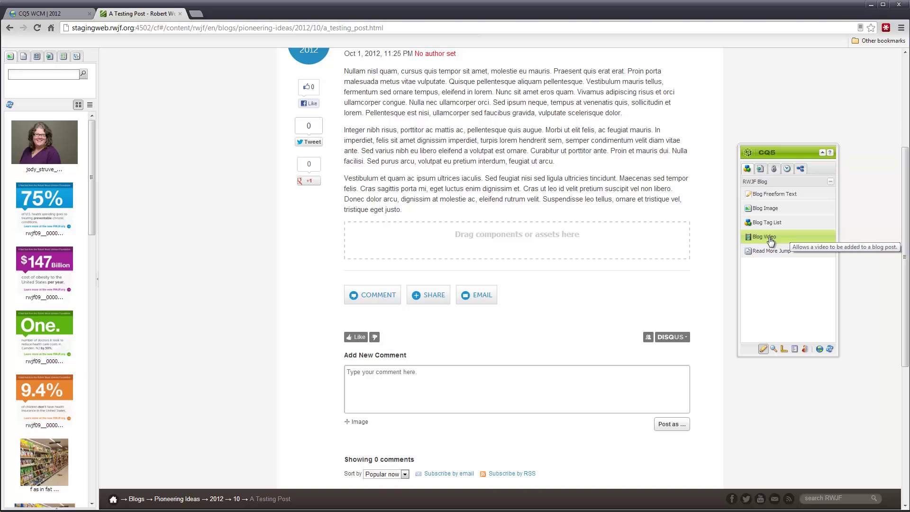
Step: Embed the Project HealthDesign YouTube video, found by searching 'pioneer', at full size
left_click_drag(771, 241, 615, 235)
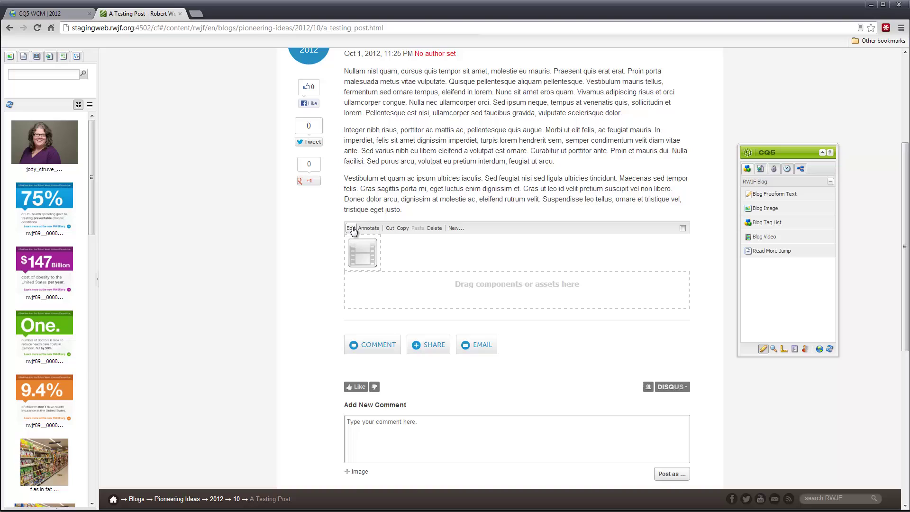
double_click(378, 251)
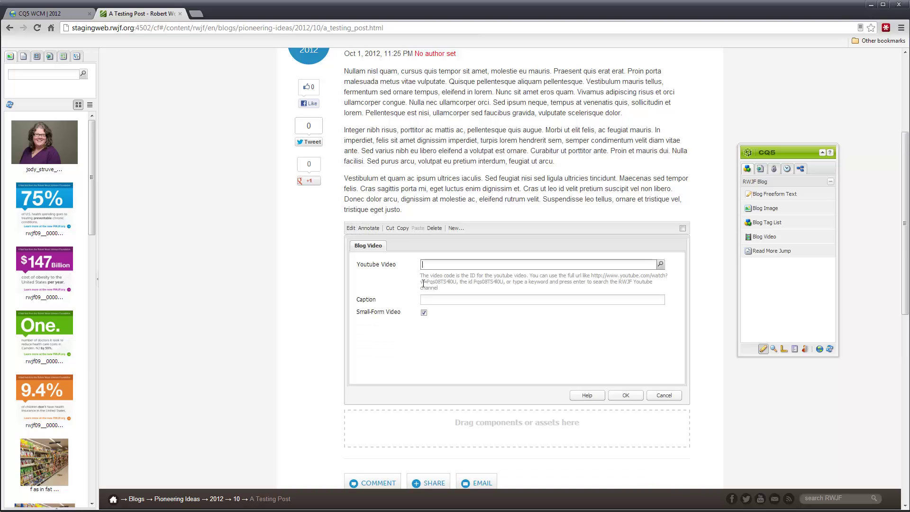
type("pioneer")
key("Return")
left_click(423, 127)
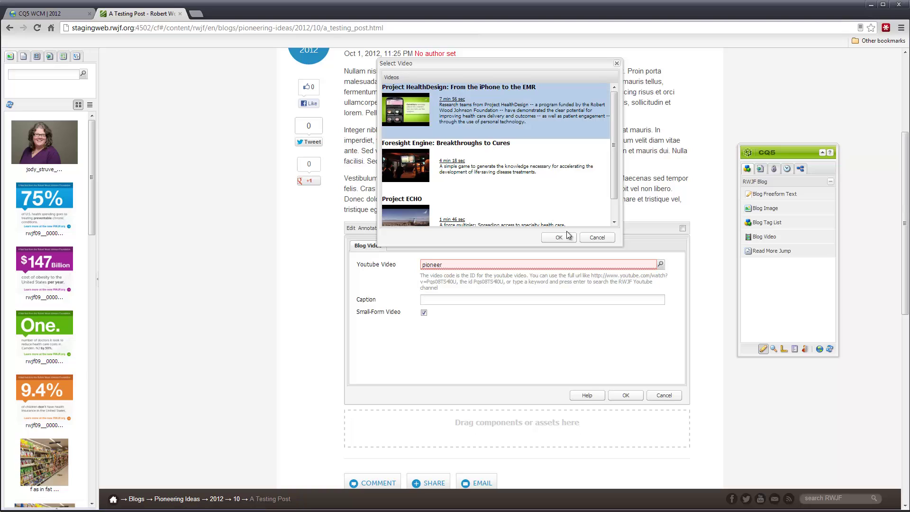
left_click(560, 238)
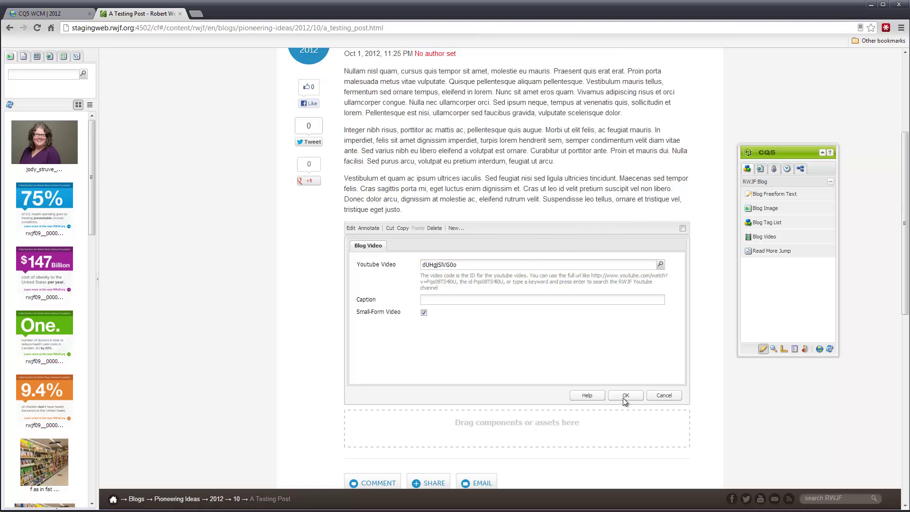
left_click(423, 313)
left_click(622, 395)
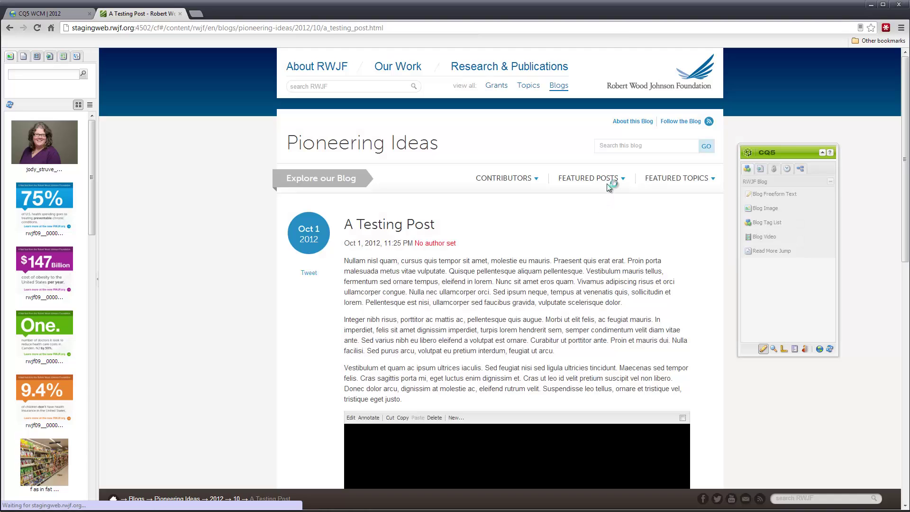
Step: Add a Blog Freeform Text block below the video and open it for editing
scroll(610, 183, "down", 1)
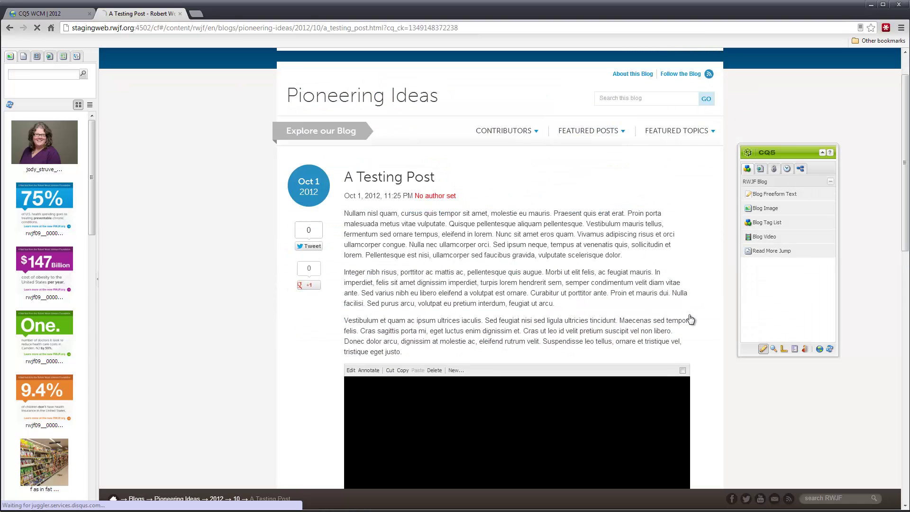
scroll(634, 319, "down", 5)
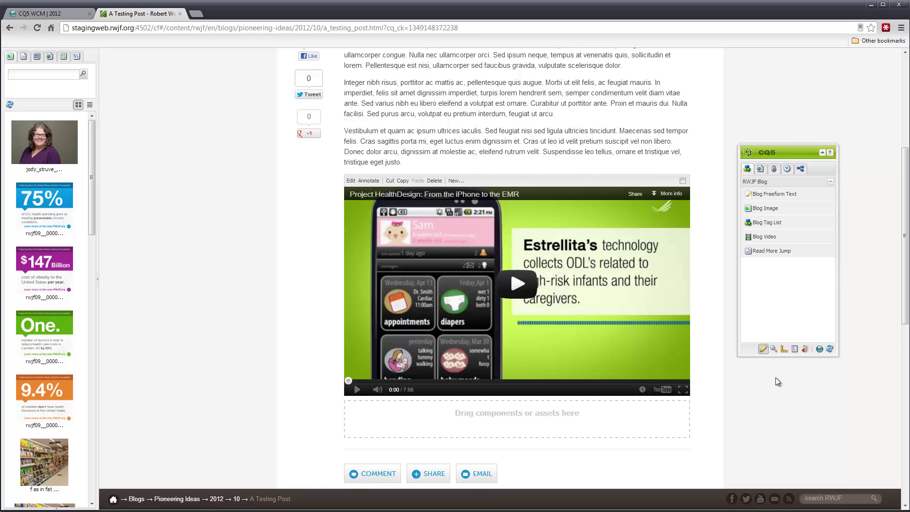
scroll(775, 377, "down", 1)
left_click_drag(772, 193, 493, 386)
double_click(370, 357)
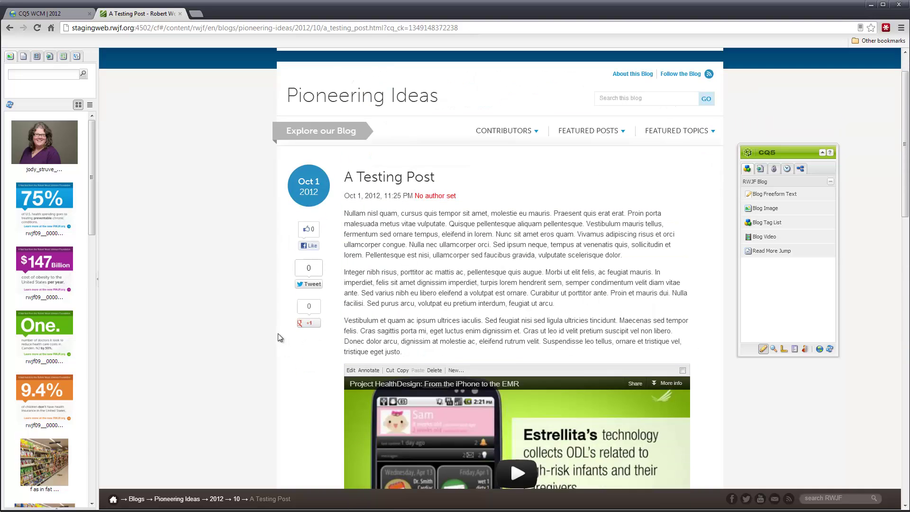
Step: Save the lorem ipsum text below the video and add a Blog Image block beneath it
scroll(283, 332, "down", 5)
left_click(625, 346)
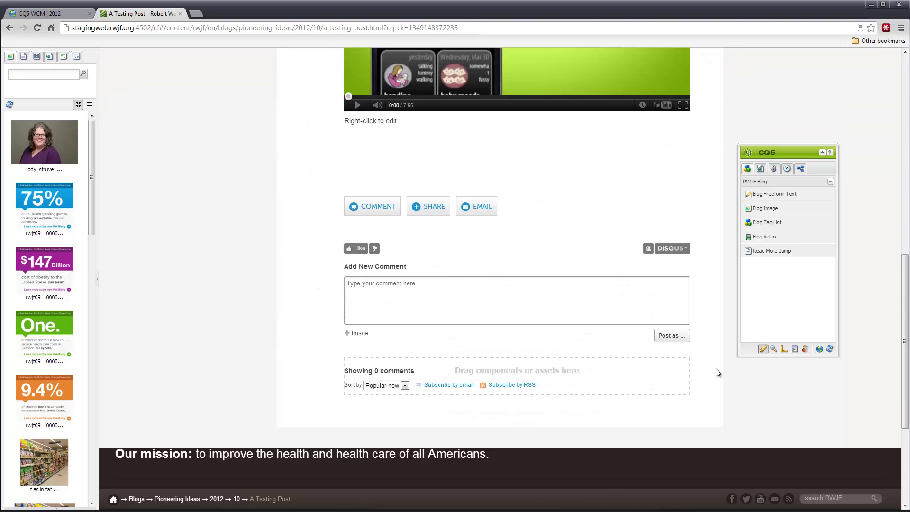
left_click_drag(765, 209, 562, 311)
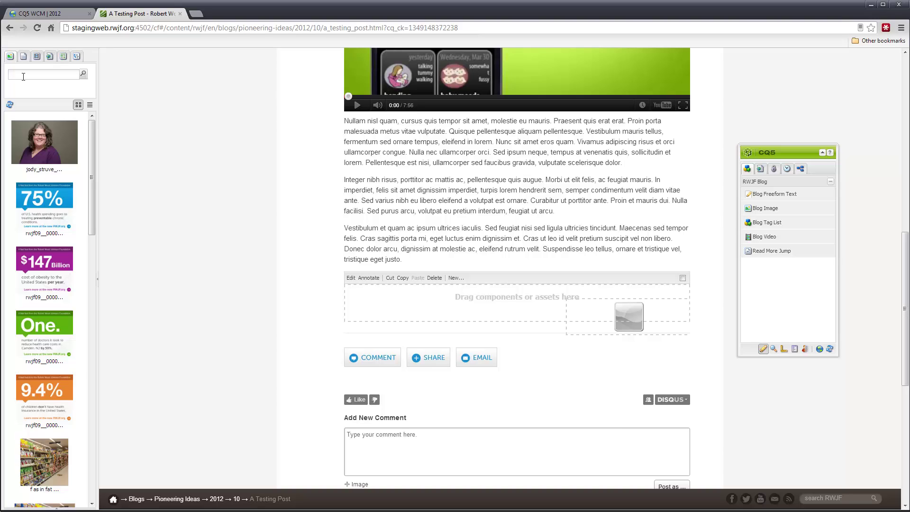
Step: Filter the Content Finder assets by 'pioneer'
left_click(33, 74)
type("eer")
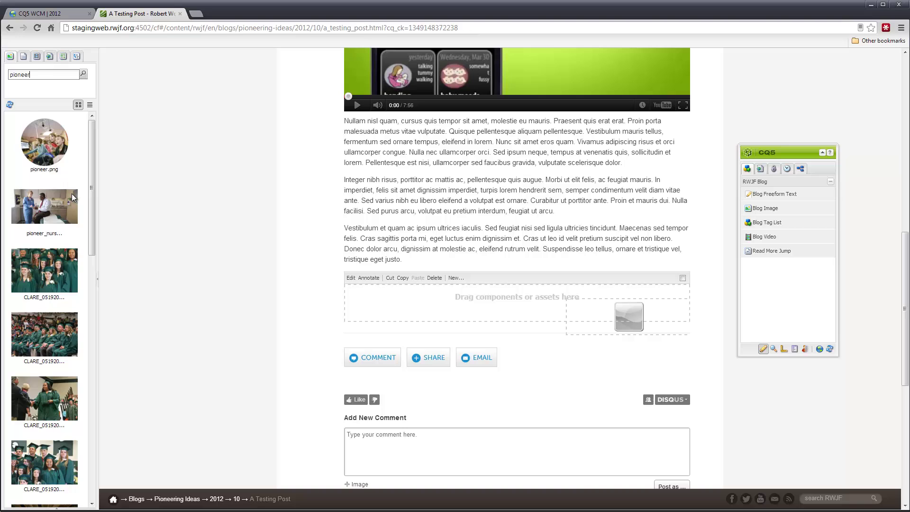
scroll(63, 253, "down", 8)
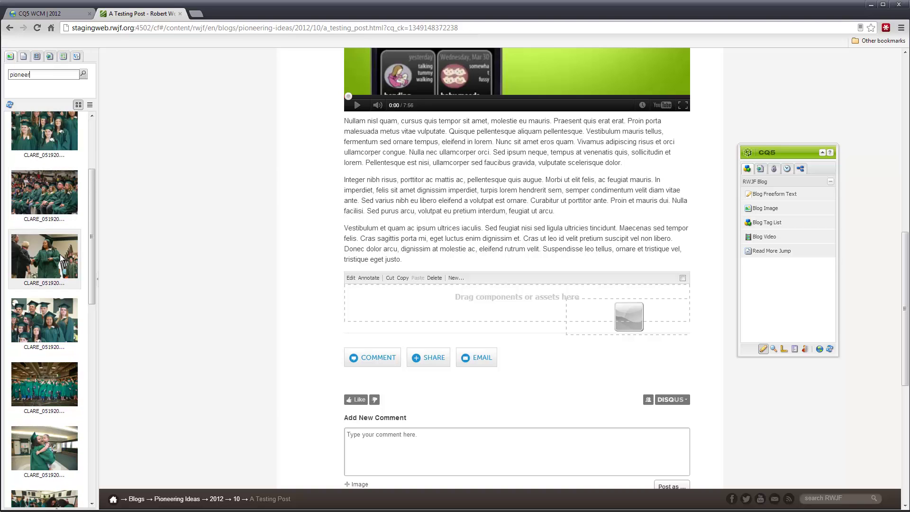
scroll(62, 261, "down", 2)
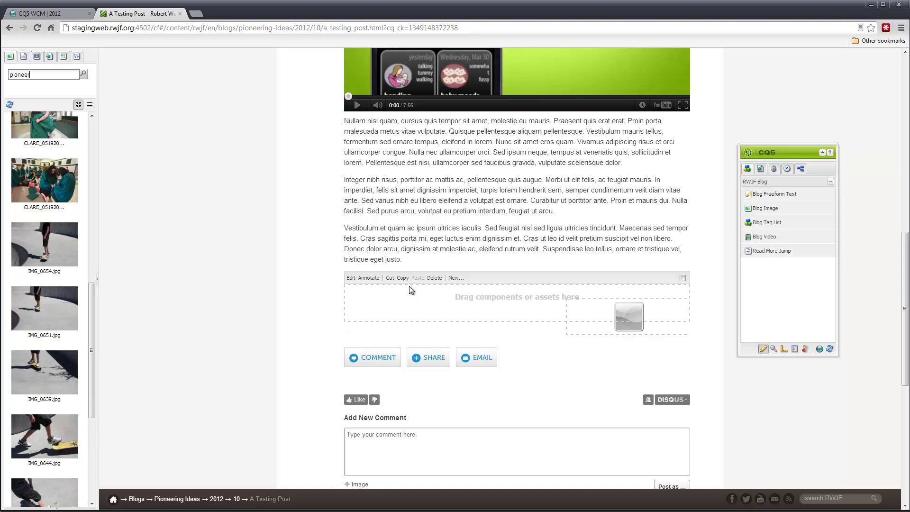
Step: Place the IMG_0639.jpg skateboard photo into the image block
left_click(350, 279)
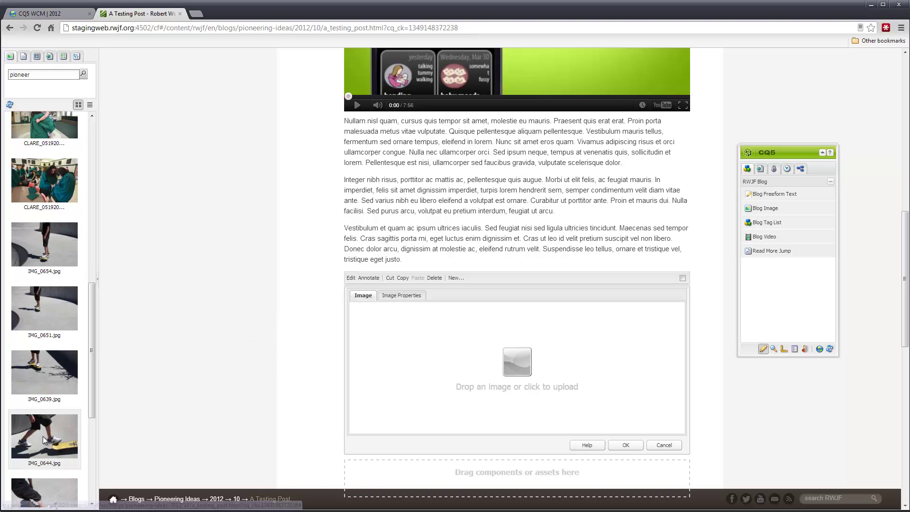
left_click_drag(46, 378, 424, 368)
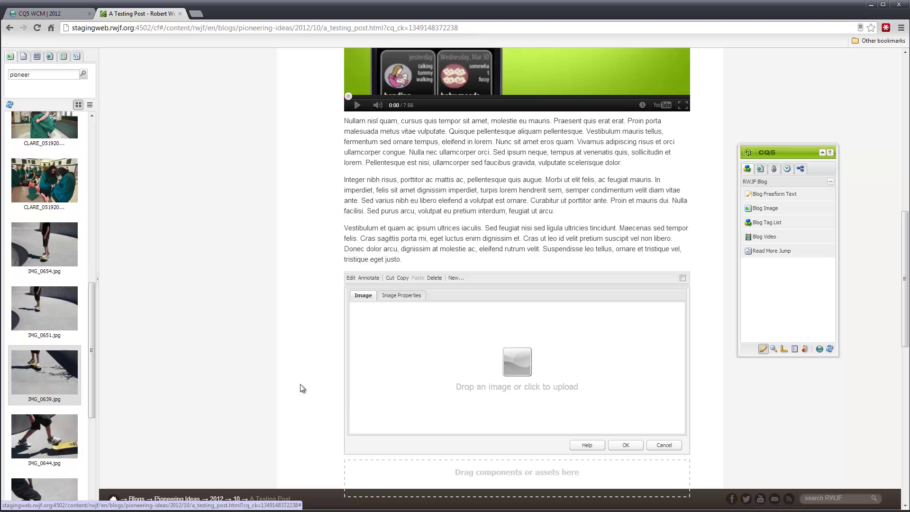
scroll(302, 383, "down", 1)
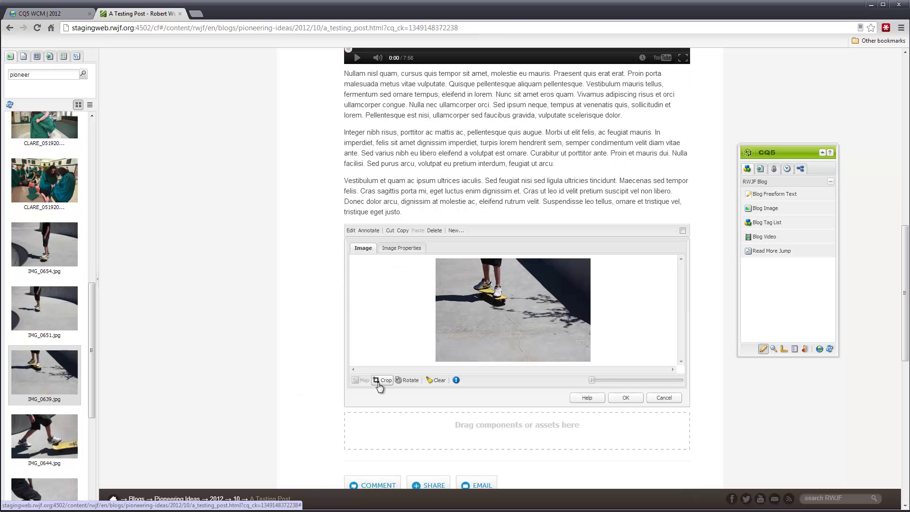
Step: Free-crop the skateboard photo to a wide strip and confirm the image
left_click(379, 381)
left_click(374, 246)
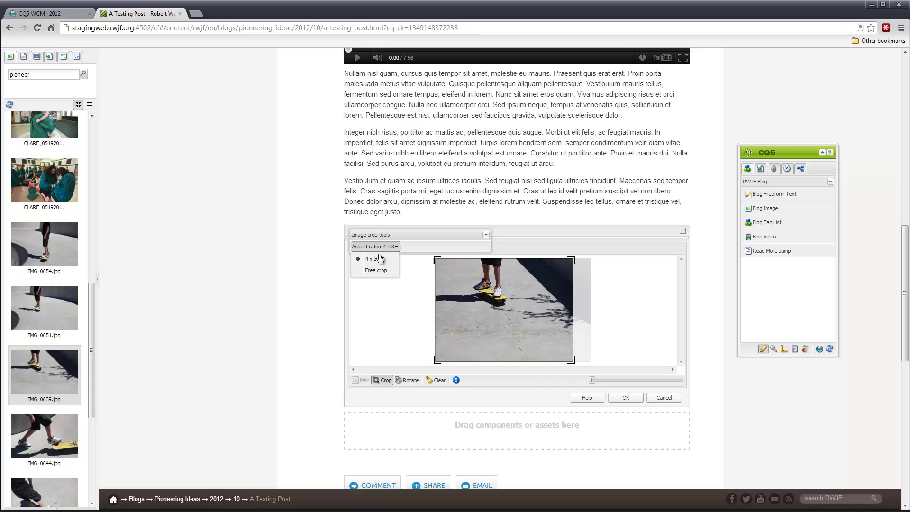
left_click(371, 271)
left_click_drag(572, 359, 584, 307)
left_click_drag(533, 284, 533, 297)
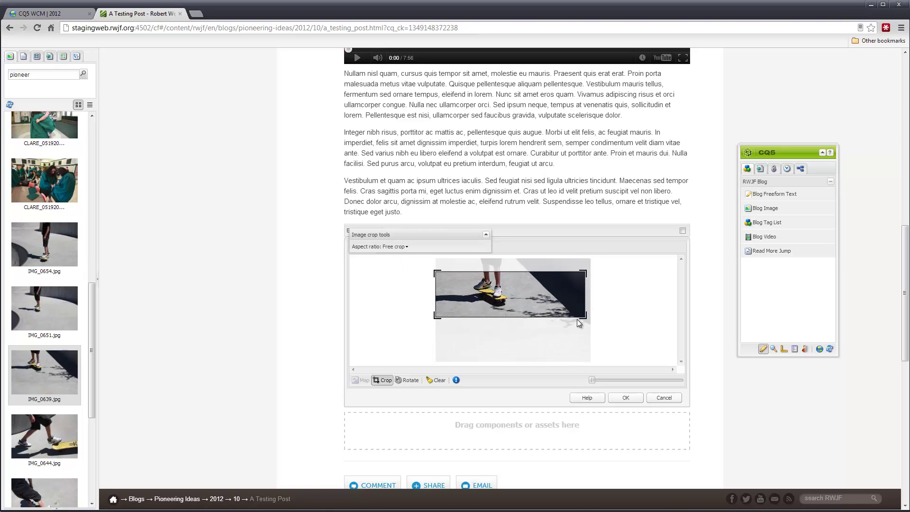
left_click_drag(582, 317, 583, 310)
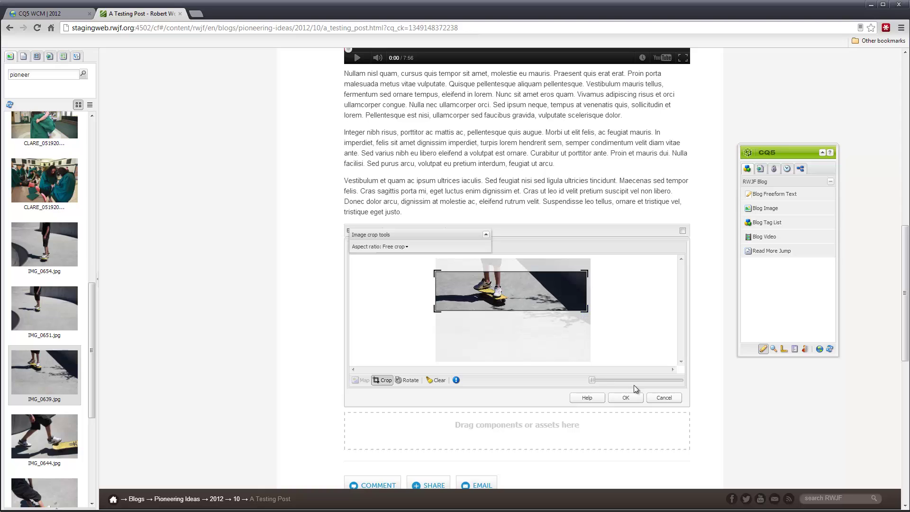
left_click_drag(456, 235, 595, 263)
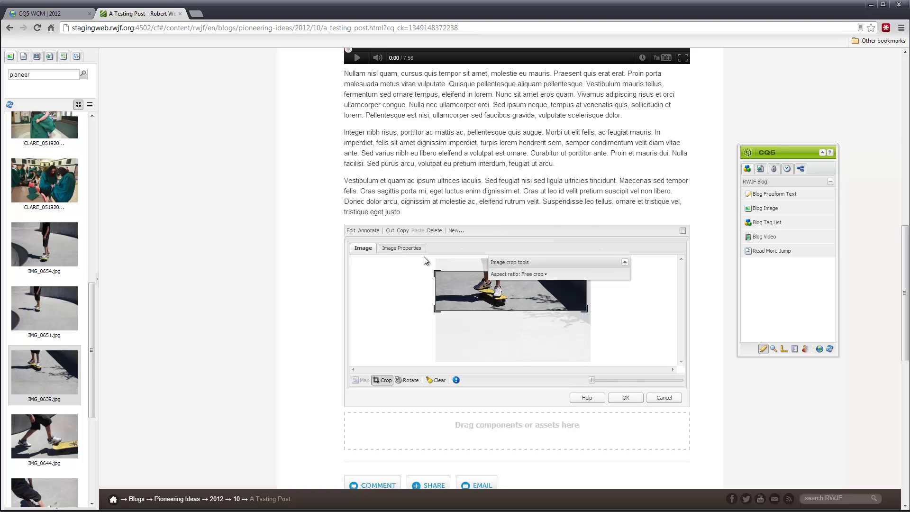
left_click(398, 248)
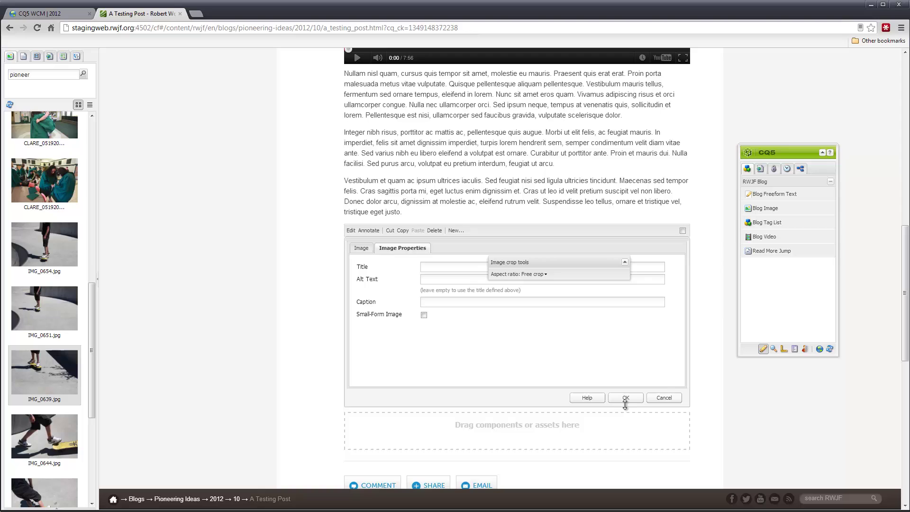
left_click(625, 398)
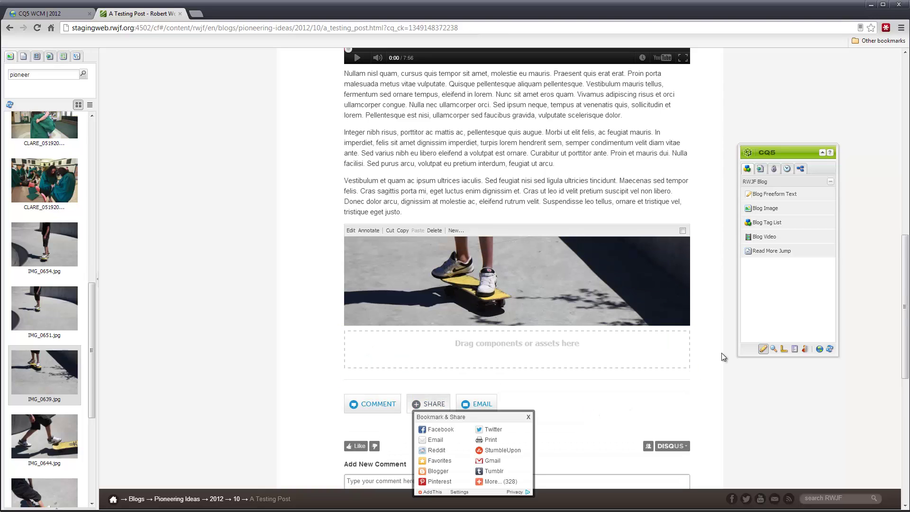
Step: Add a lorem ipsum Freeform Text block below the skateboard image, then switch to preview mode
left_click_drag(770, 194, 598, 360)
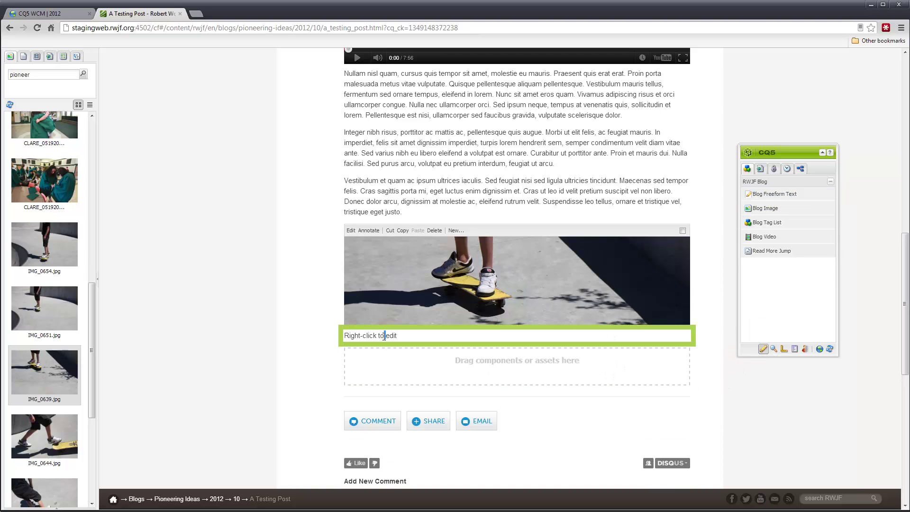
double_click(395, 336)
scroll(265, 341, "up", 5)
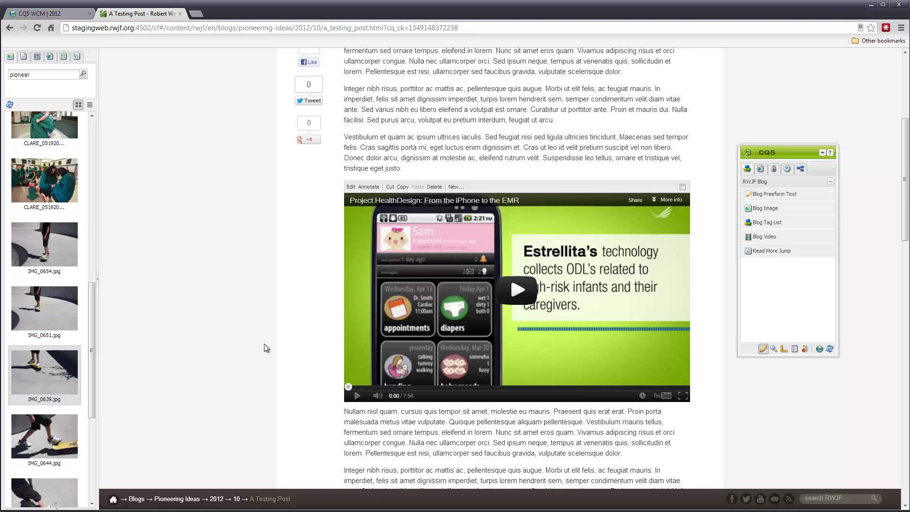
scroll(308, 340, "down", 5)
left_click(625, 331)
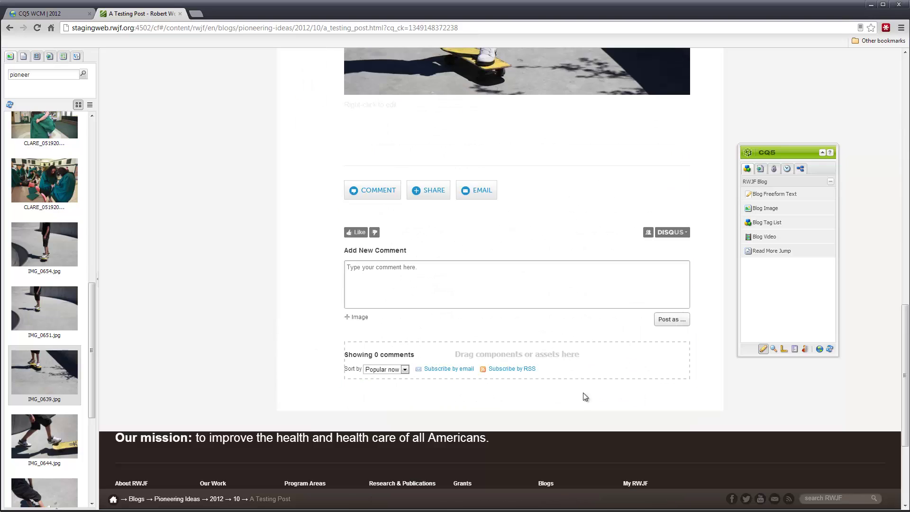
scroll(308, 381, "up", 4)
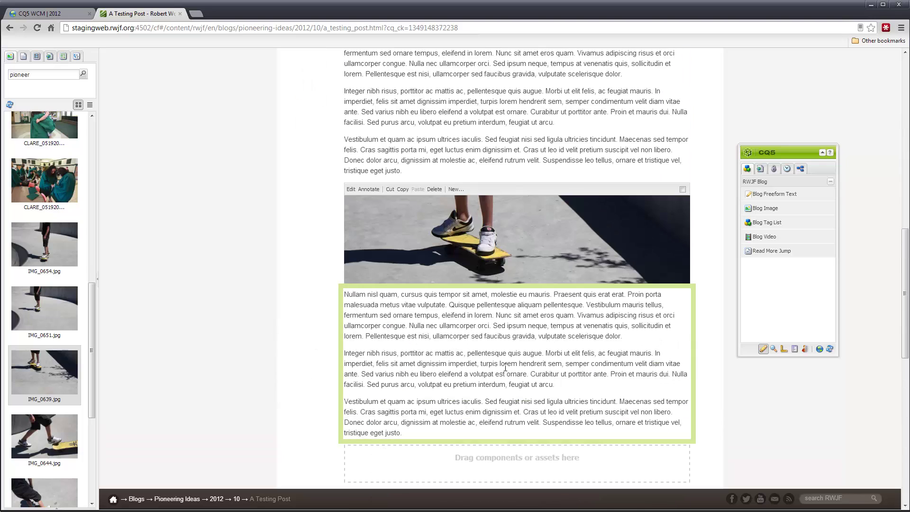
scroll(755, 371, "up", 4)
left_click(773, 349)
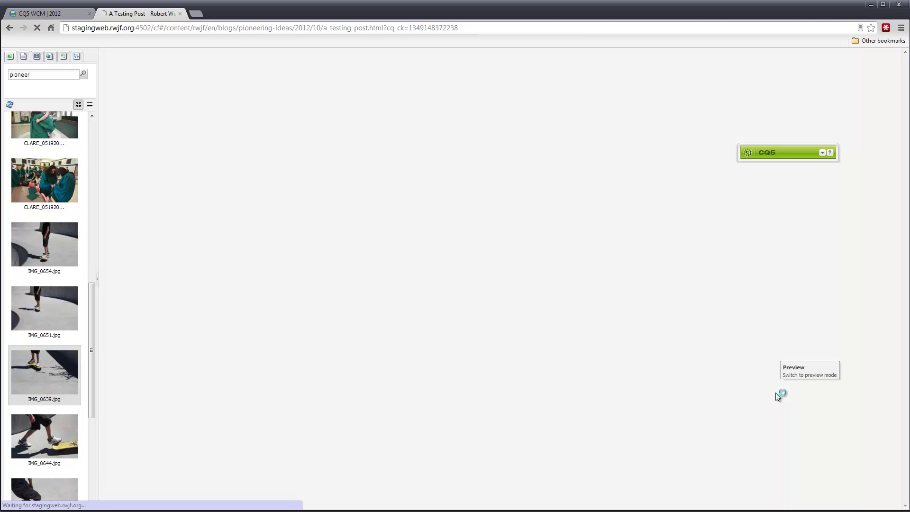
scroll(773, 388, "down", 4)
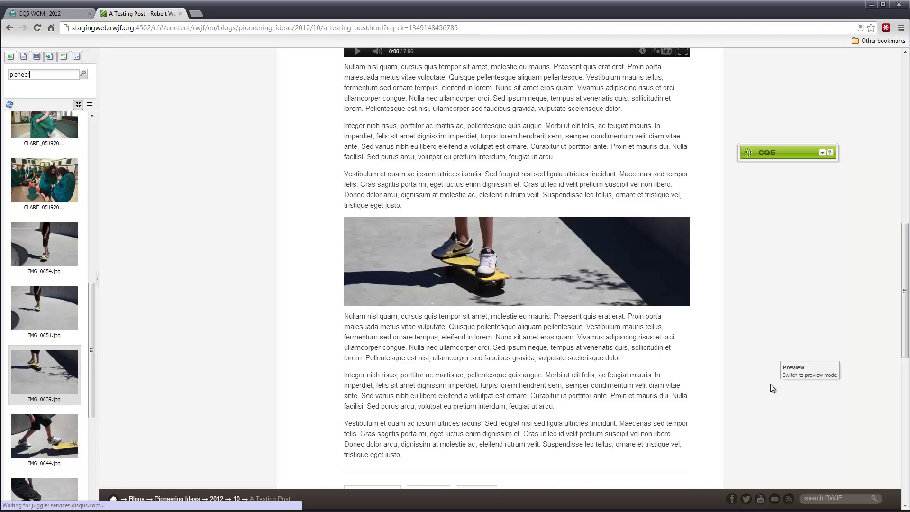
scroll(770, 383, "down", 5)
scroll(769, 384, "up", 12)
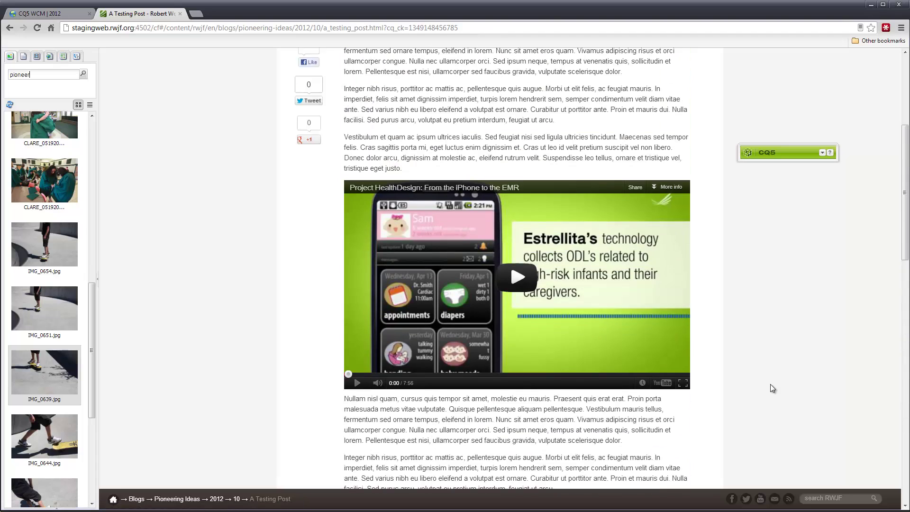
scroll(770, 384, "up", 5)
scroll(770, 384, "down", 16)
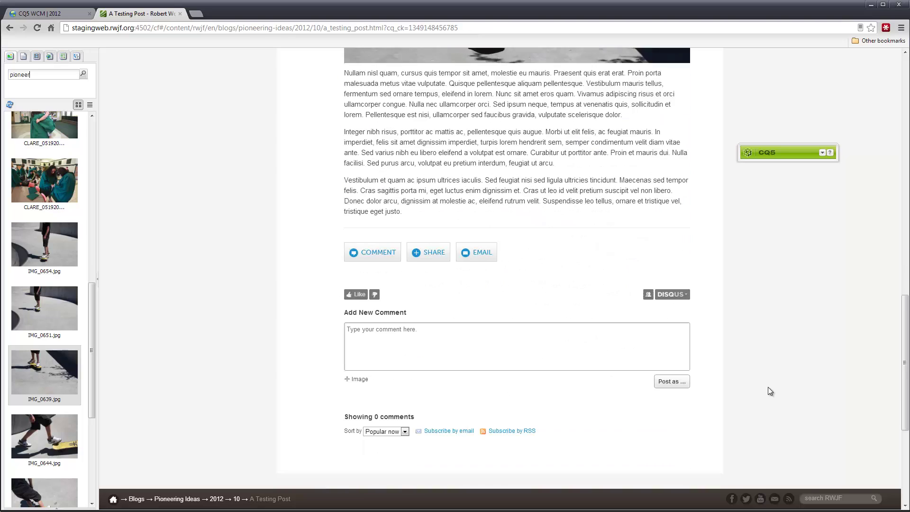
scroll(768, 387, "up", 15)
scroll(769, 390, "up", 4)
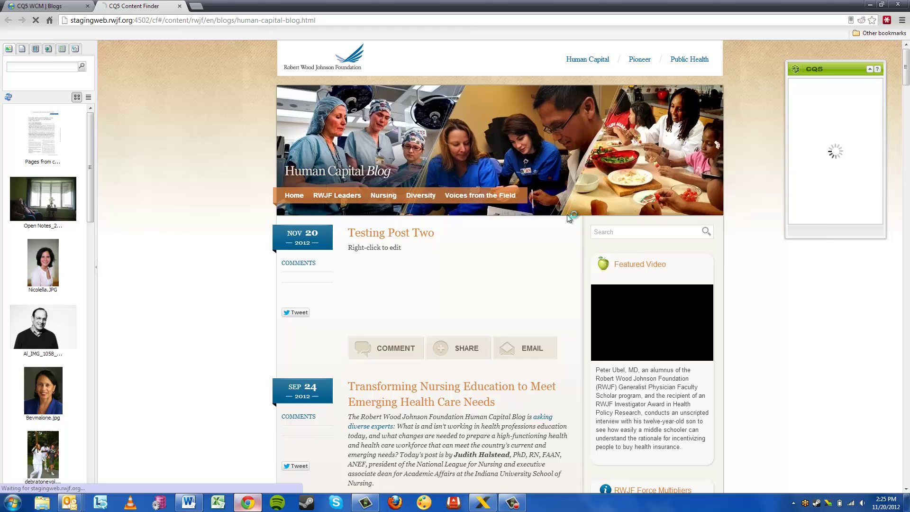
Step: Scroll through the Human Capital blog's entry list, headed by Testing Post Two
scroll(764, 300, "down", 5)
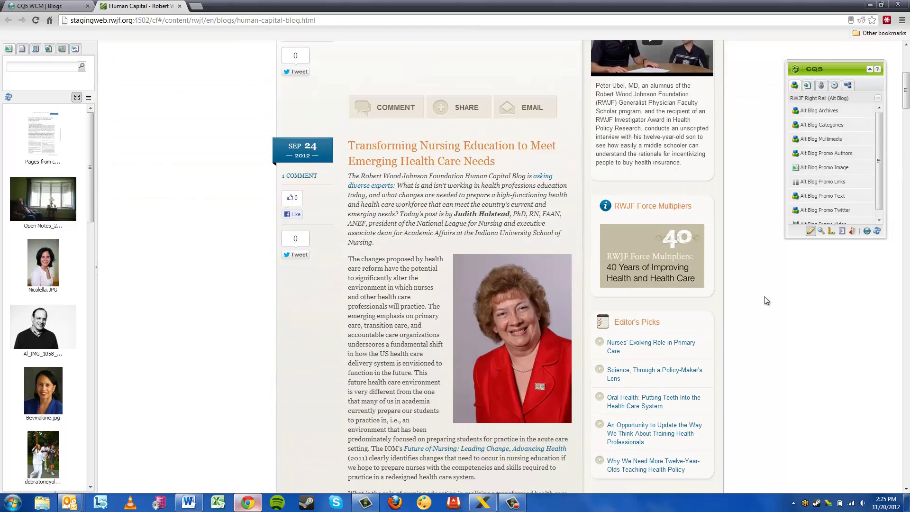
scroll(766, 300, "up", 5)
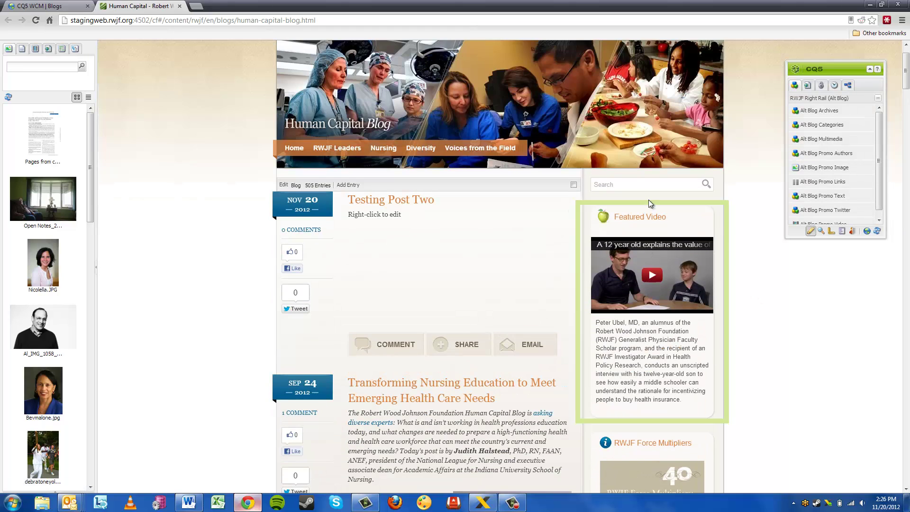
scroll(663, 257, "down", 7)
scroll(668, 270, "up", 8)
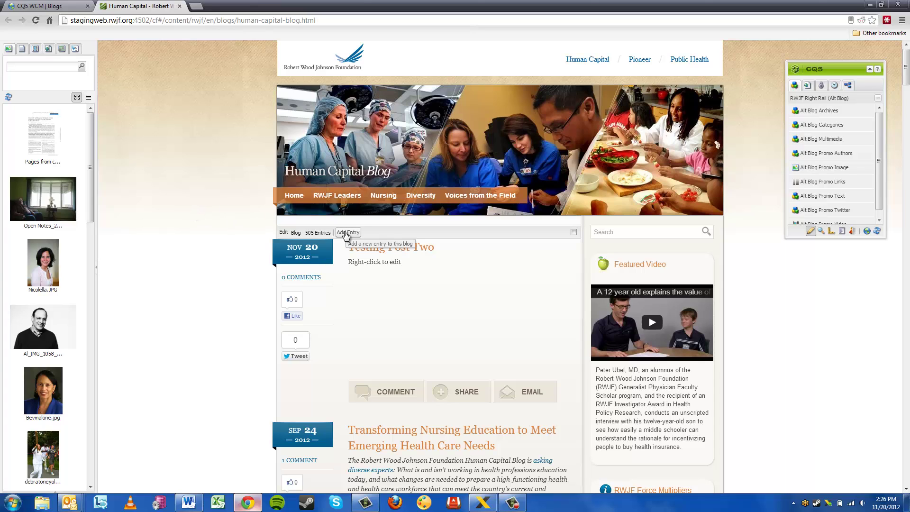
Step: Add an entry titled 'Testing Post' to the Human Capital blog
left_click(347, 233)
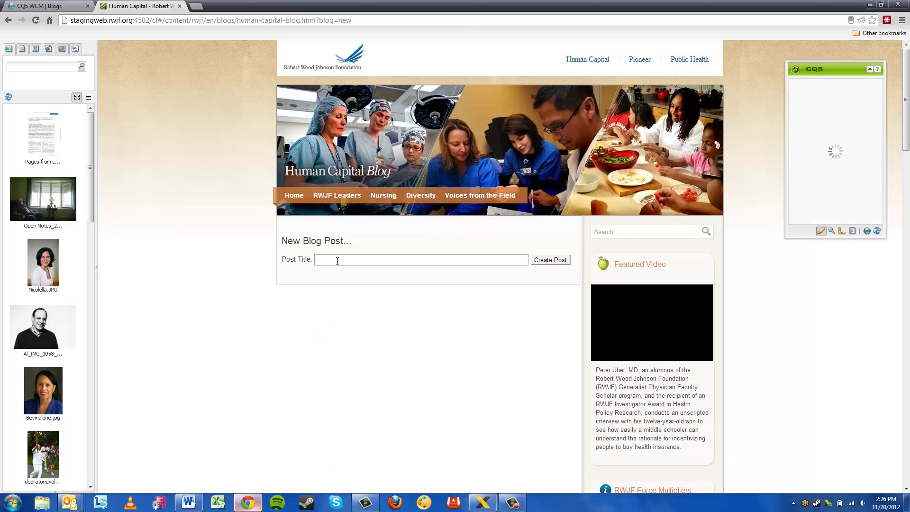
left_click(338, 261)
type("Test")
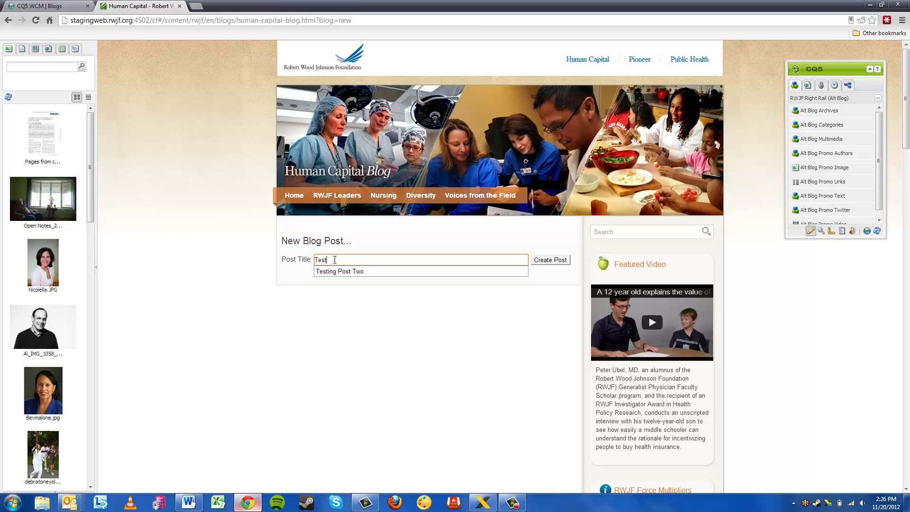
type("ing Post")
left_click(550, 261)
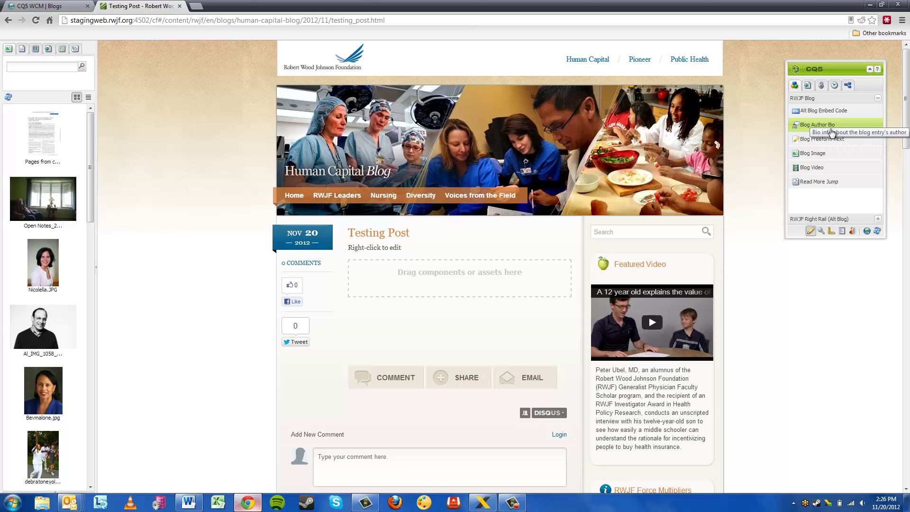
Step: Scroll through the new Testing Post page
scroll(765, 278, "down", 4)
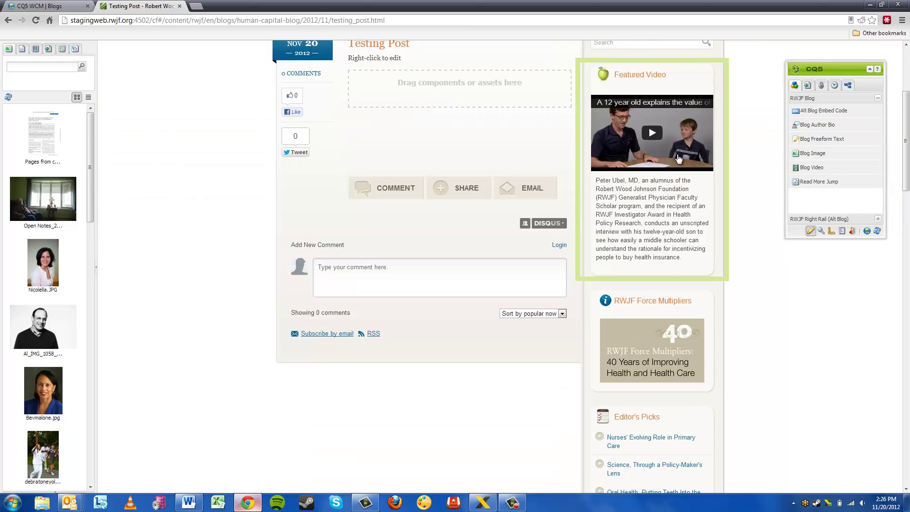
scroll(679, 159, "down", 11)
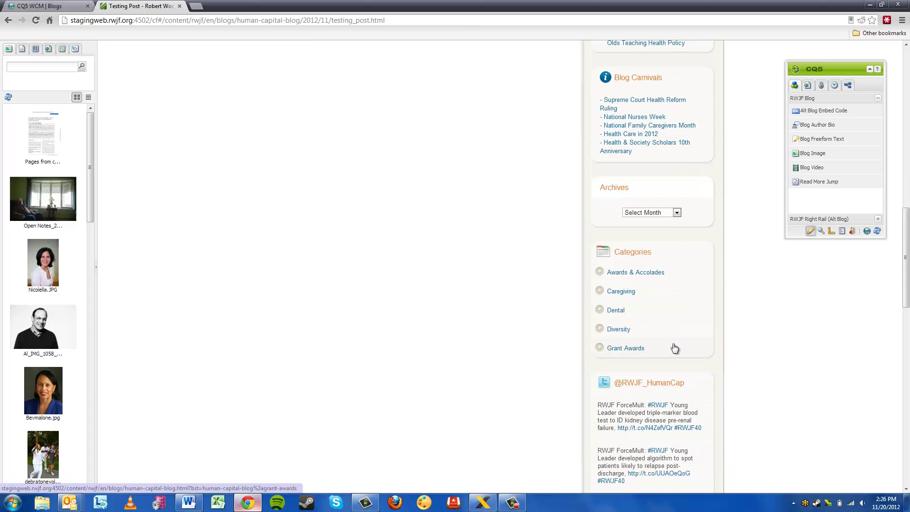
scroll(675, 348, "up", 15)
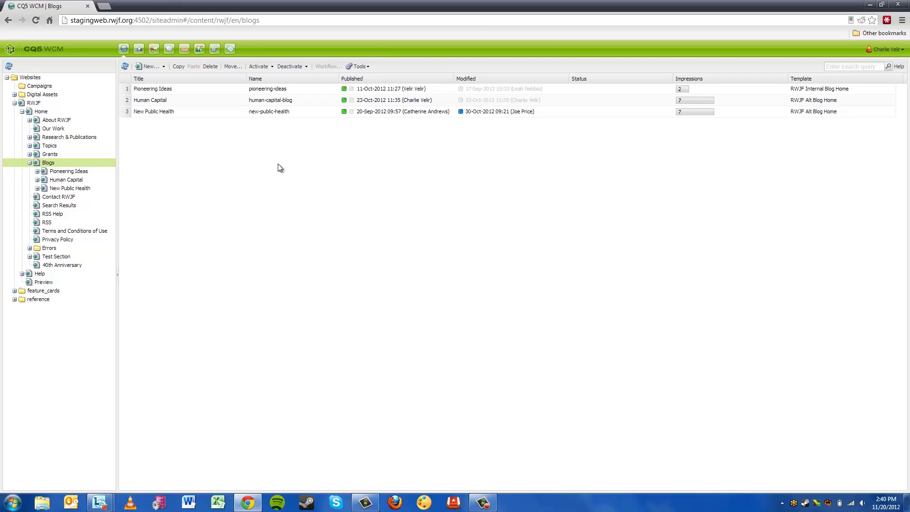
Step: Create a 'Testing Blog' page under Blogs using the RWJF Internal Blog Home template
left_click(150, 70)
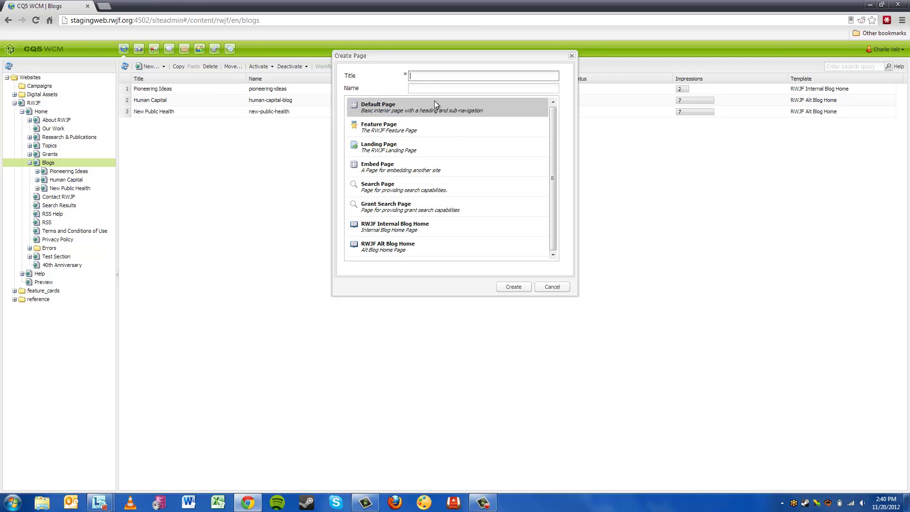
left_click(469, 226)
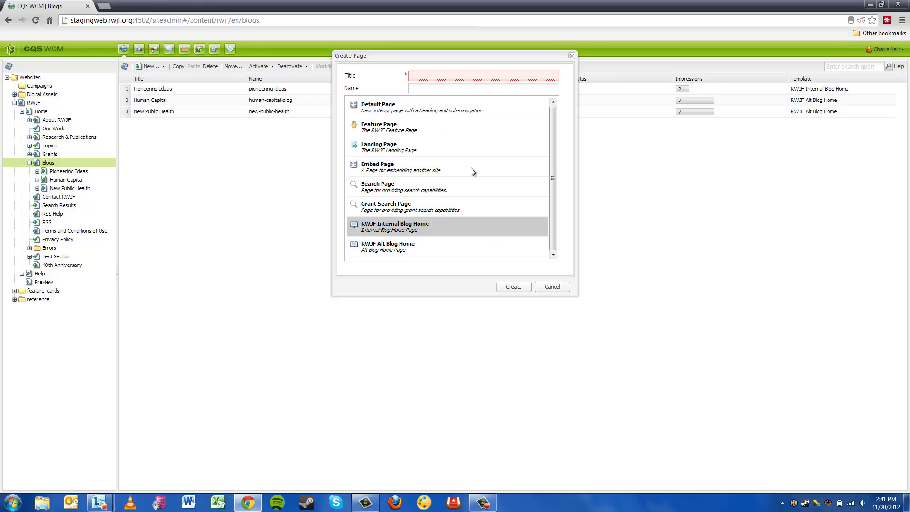
left_click(438, 76)
type("Testing Blog")
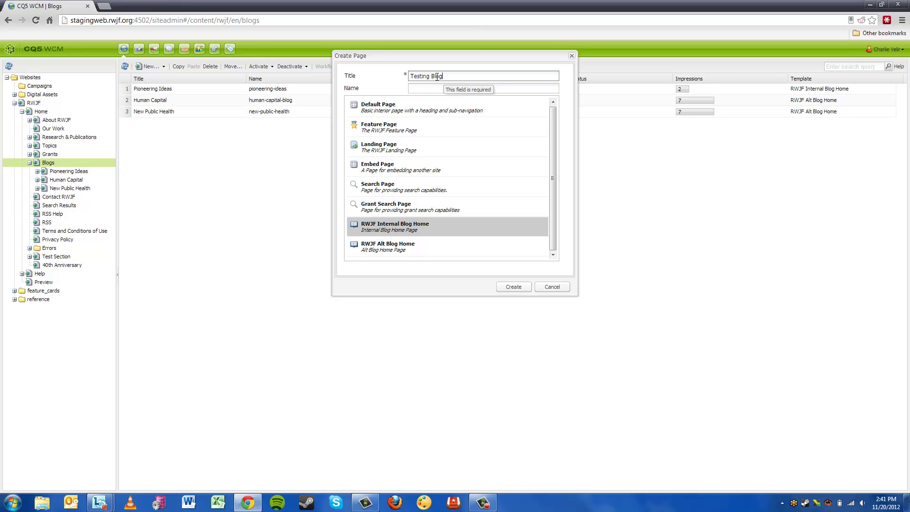
left_click(508, 284)
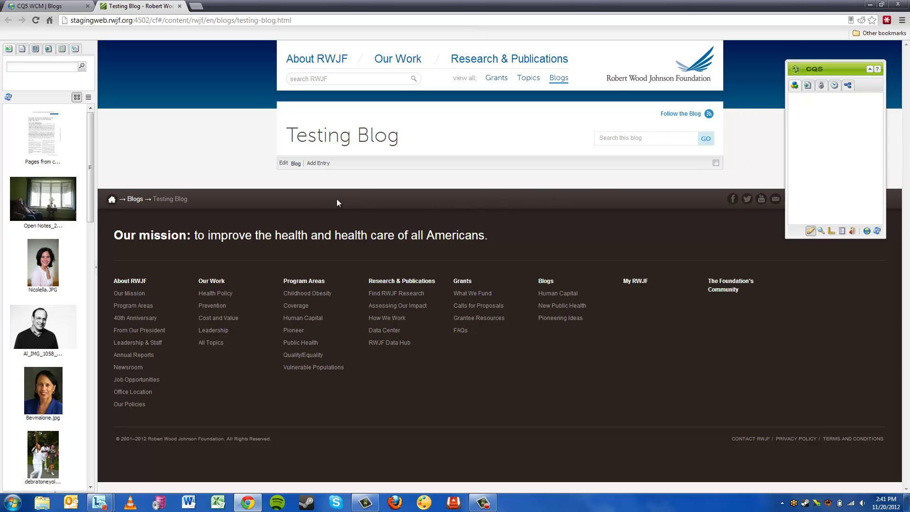
Step: Add an entry titled 'First Post of the Blog' to Testing Blog
left_click(318, 163)
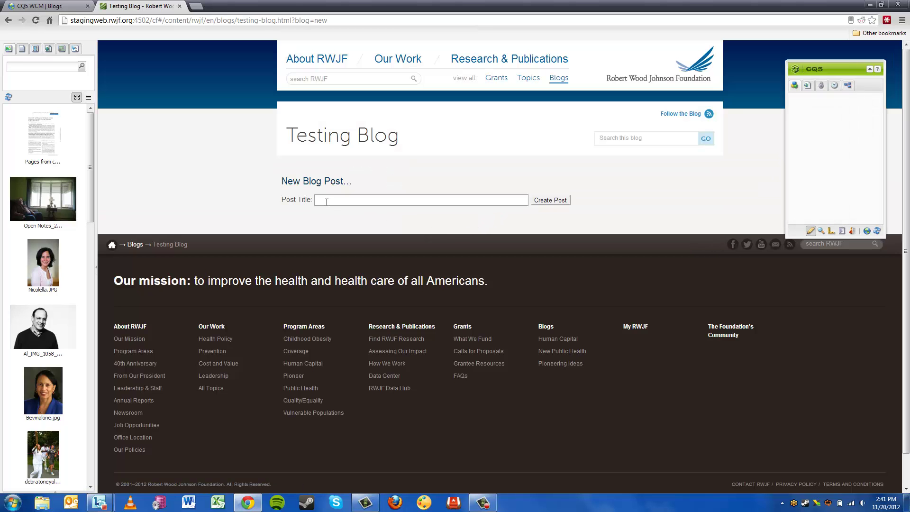
left_click(327, 201)
type("Fir")
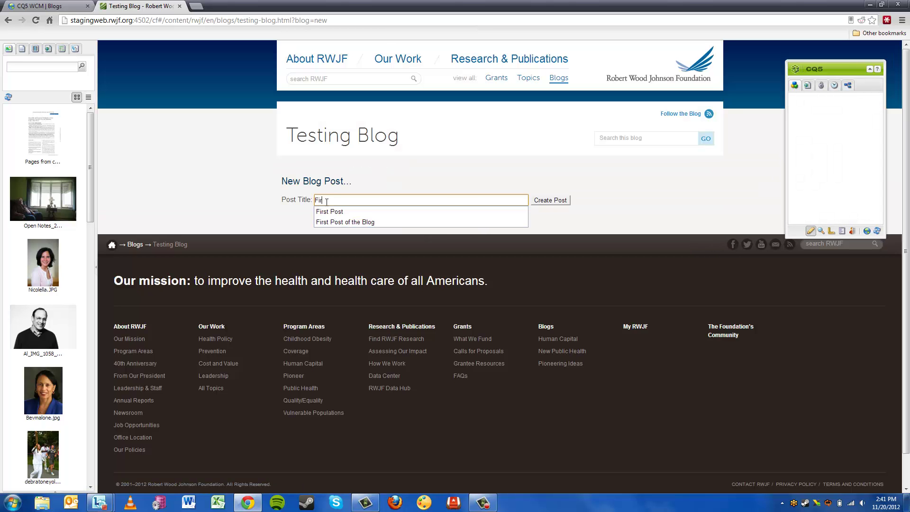
type("st Post")
key("Down")
key("Down")
key("Return")
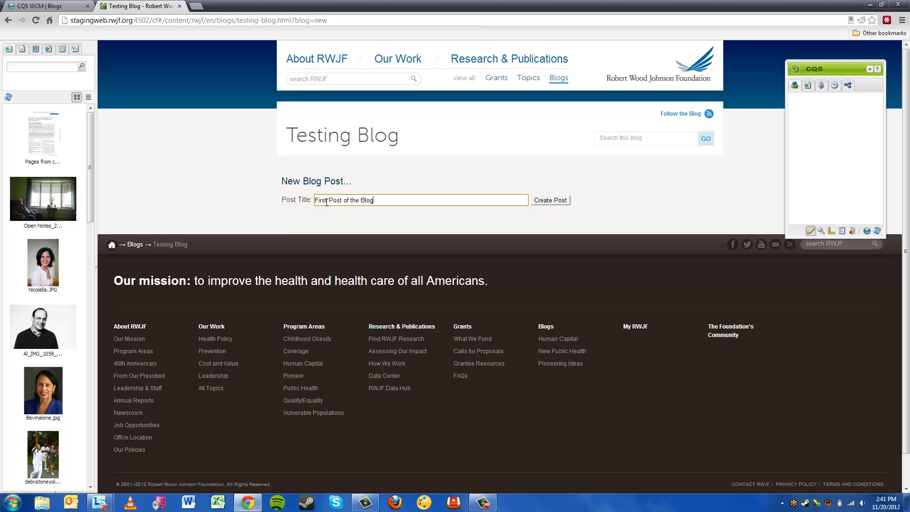
left_click(543, 203)
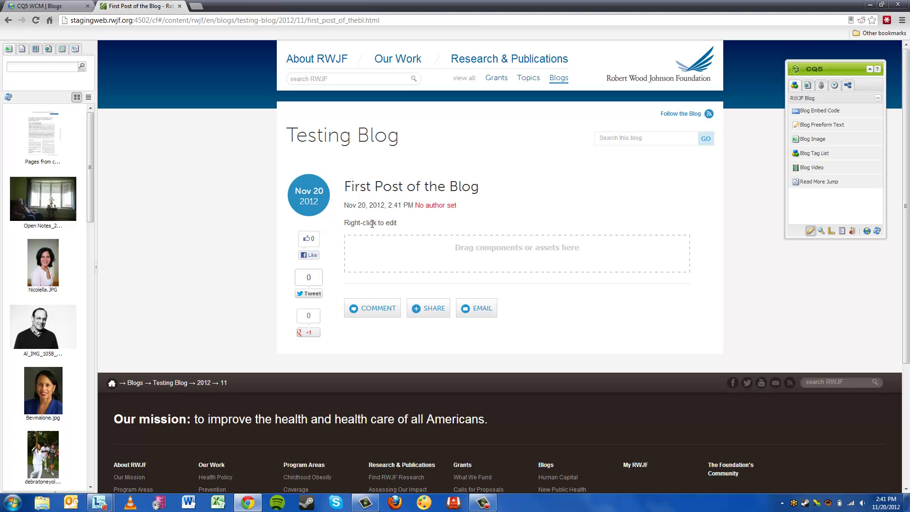
Step: Set the post's body text to 'Here is some text'
double_click(372, 223)
type("Her")
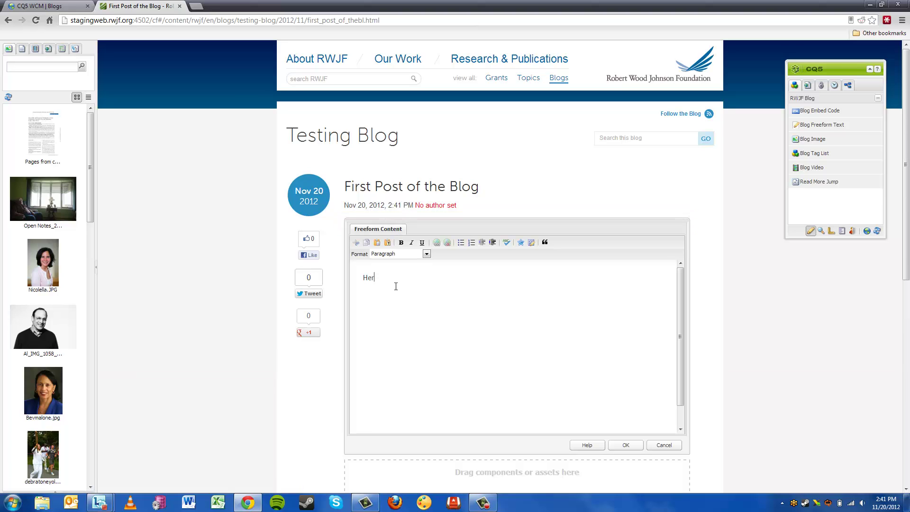
type("e is some text")
left_click(626, 445)
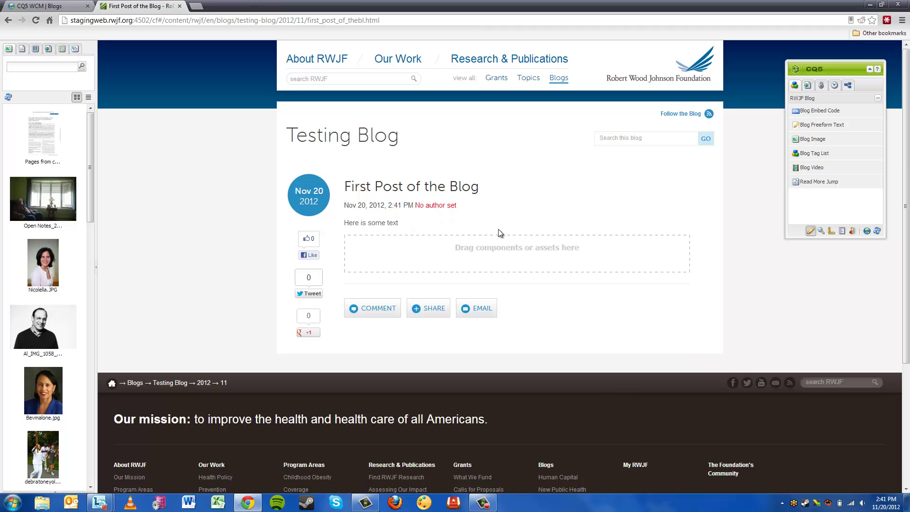
Step: Return to the Testing Blog home page, now listing 'First Post of the Blog' as its only entry
left_click(356, 144)
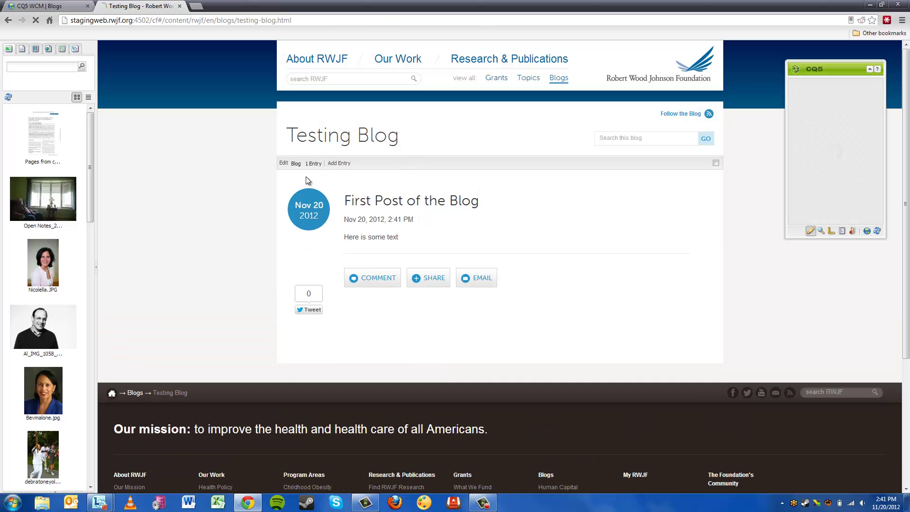